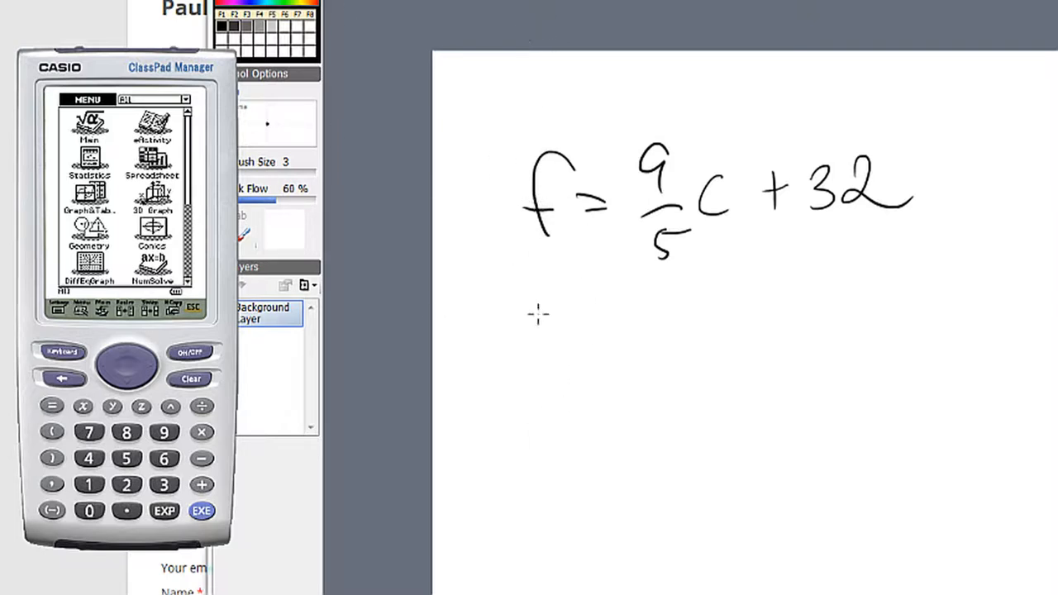
Step: Open the Spreadsheet application and enter 0 in cell A1
click(151, 173)
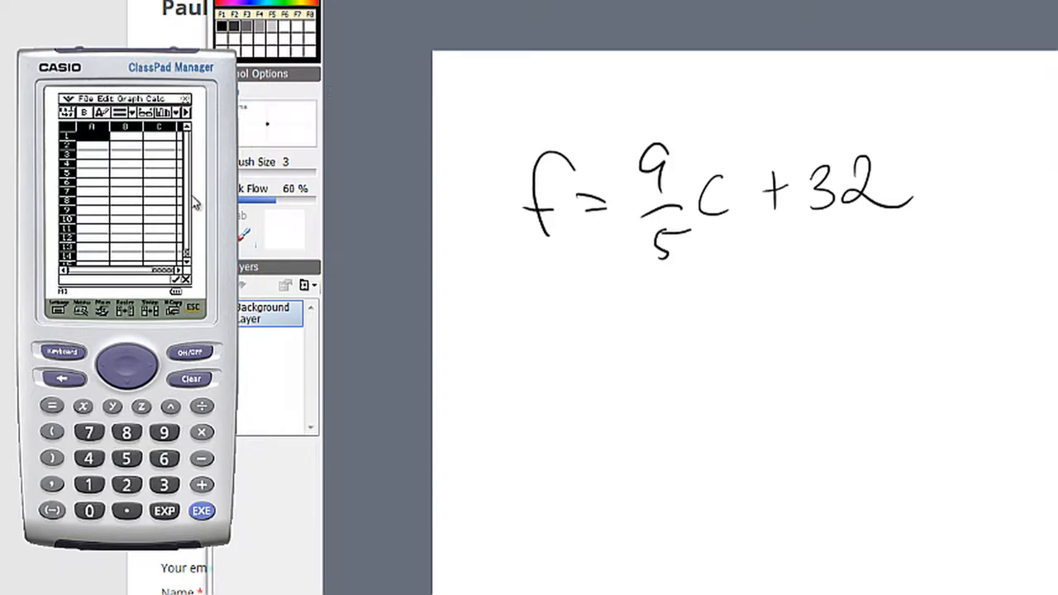
text(0)
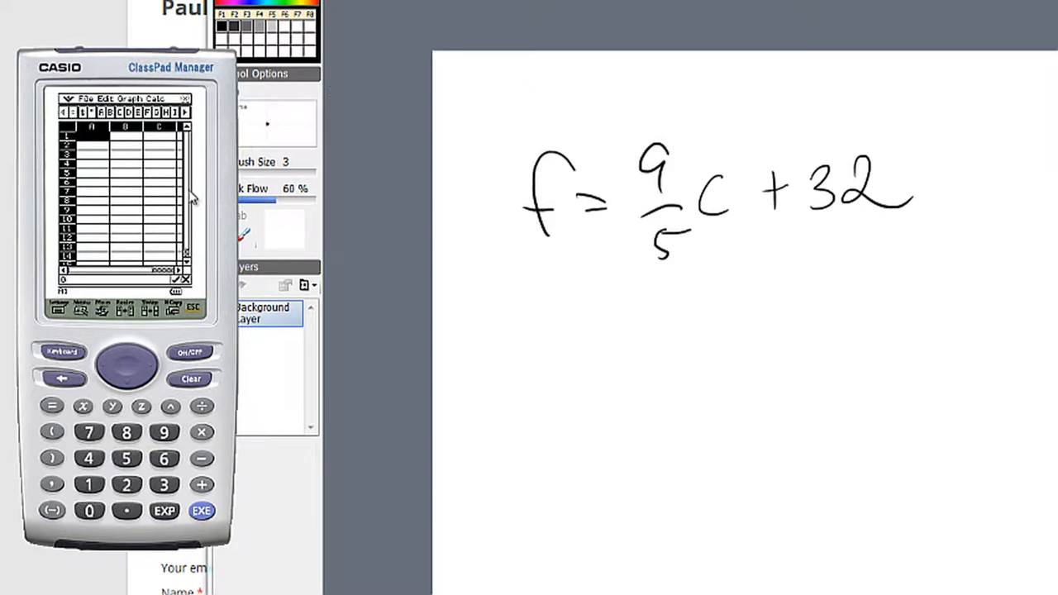
key(Return)
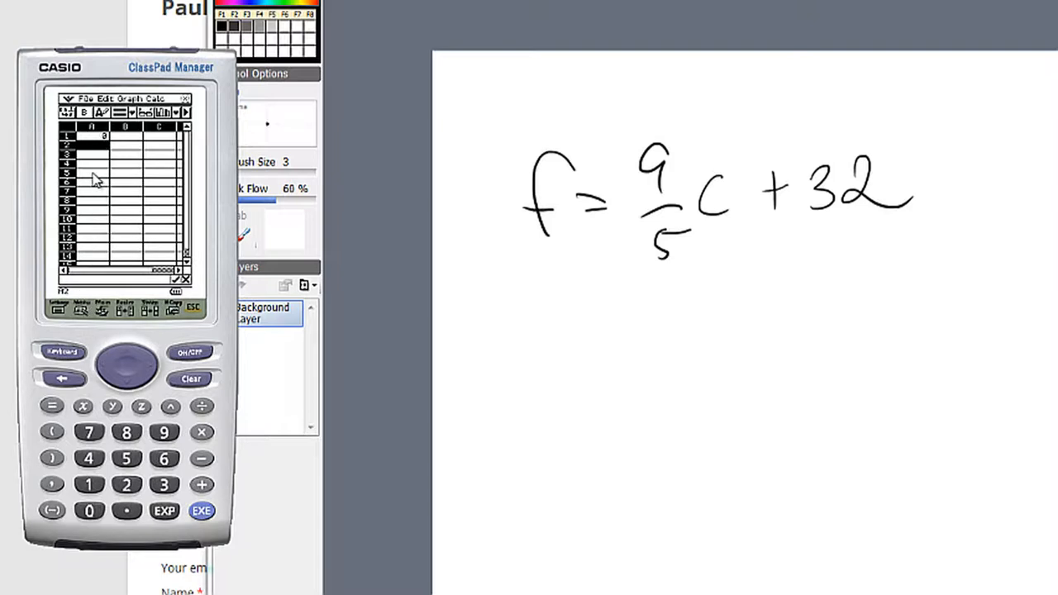
Step: Fill the range A2:A21 with the formula =A1+5 and check the series down to its last row
click(105, 98)
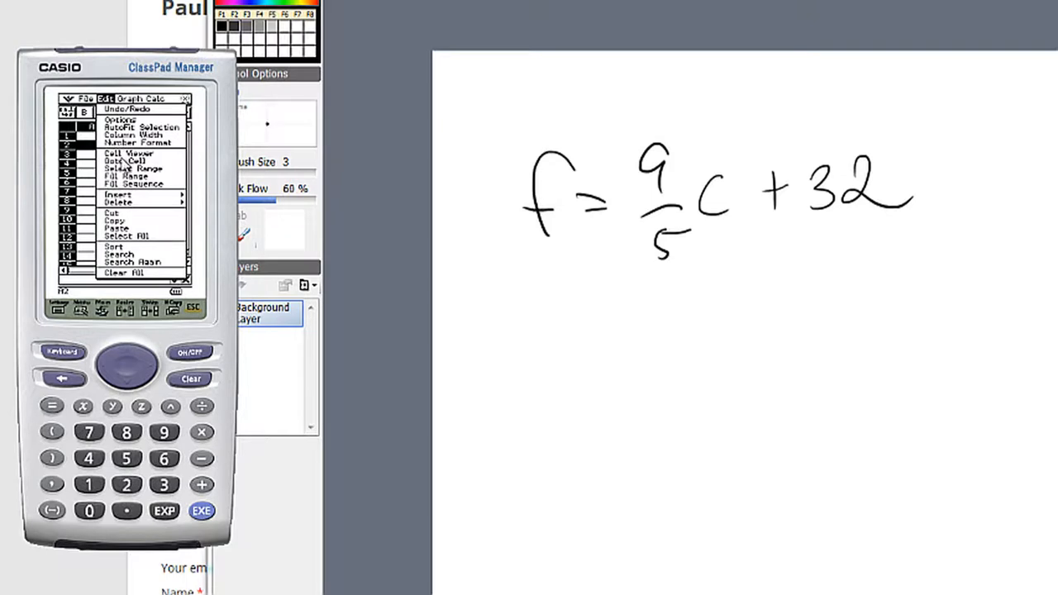
click(125, 177)
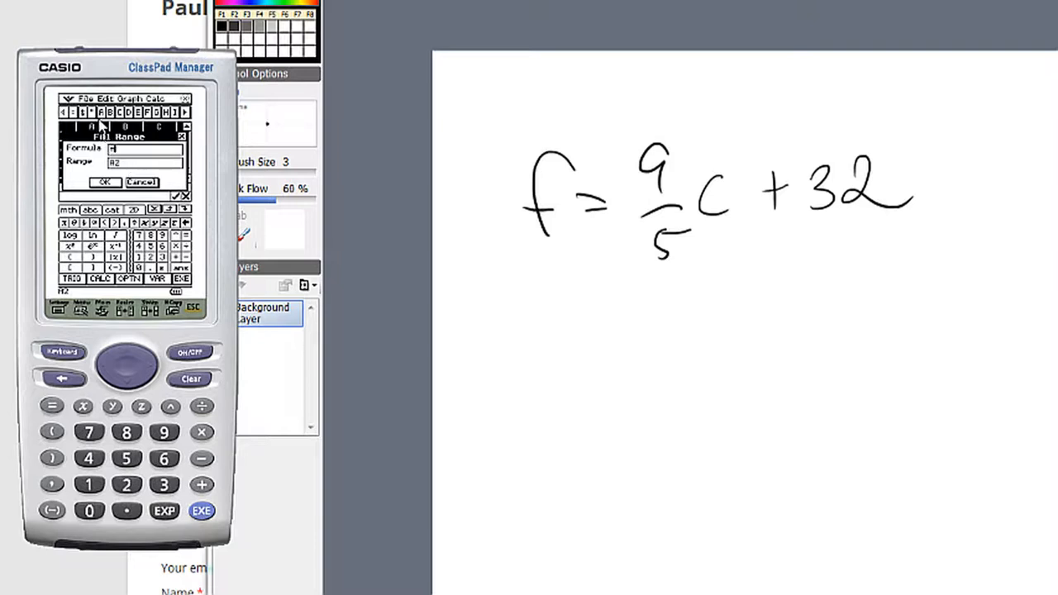
text(B)
click(89, 485)
text(A1+5)
click(123, 488)
click(93, 486)
click(104, 182)
scroll(95, 225, down, 8)
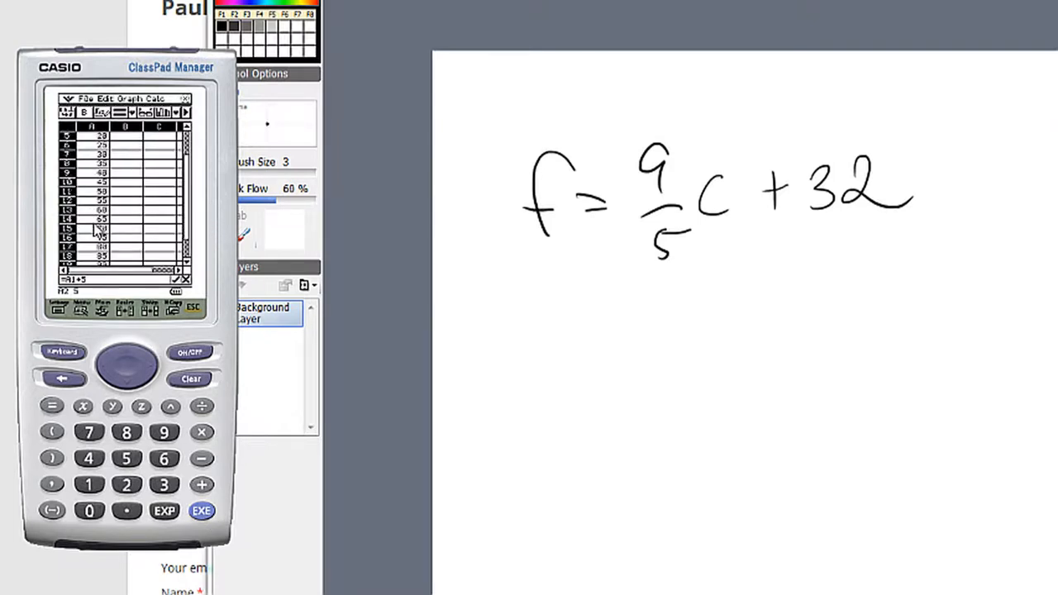
scroll(103, 252, up, 7)
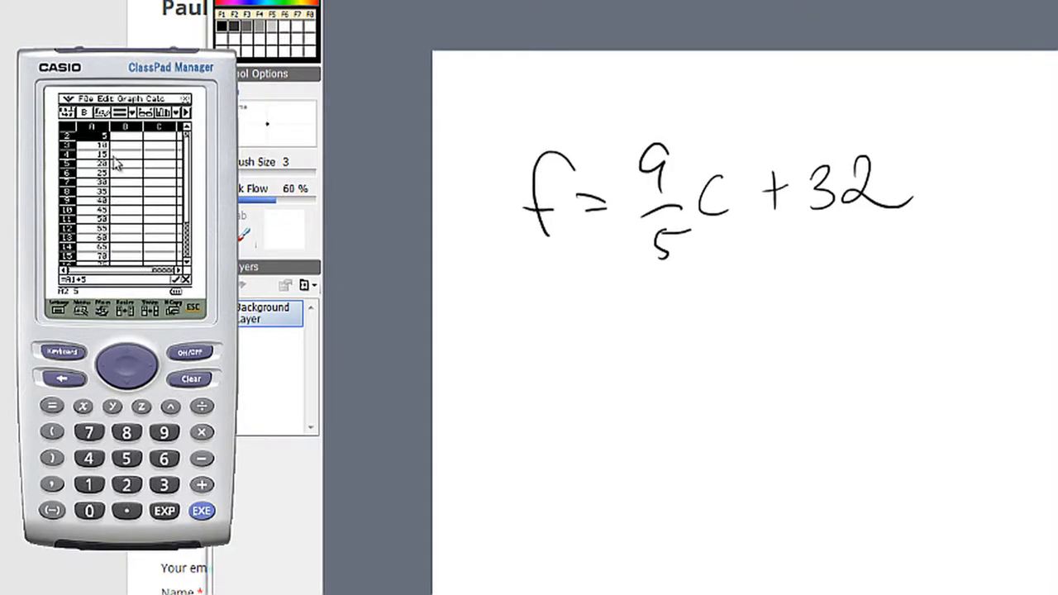
scroll(100, 248, up, 1)
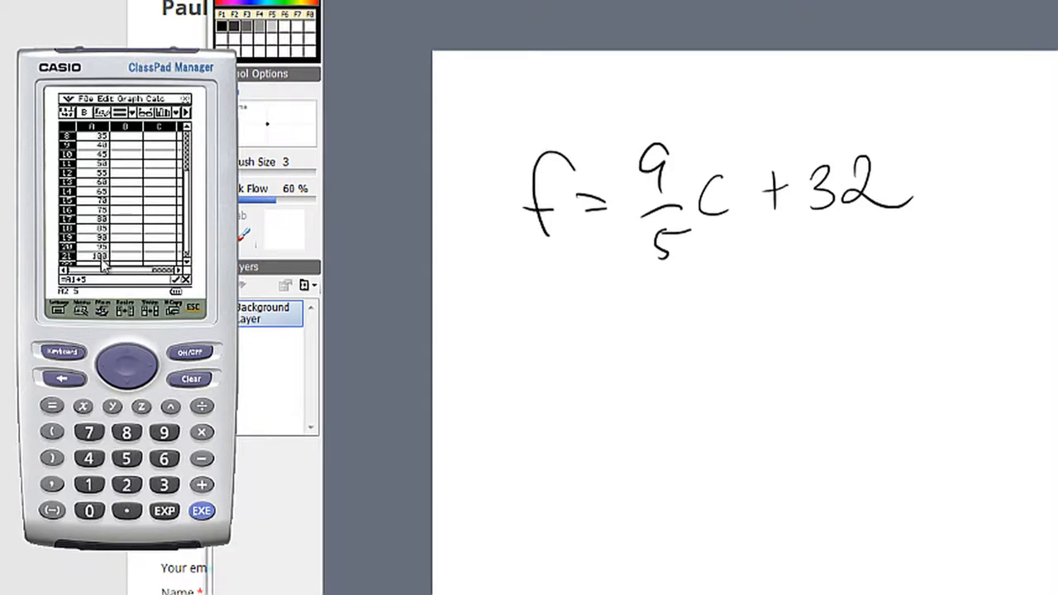
scroll(116, 230, down, 10)
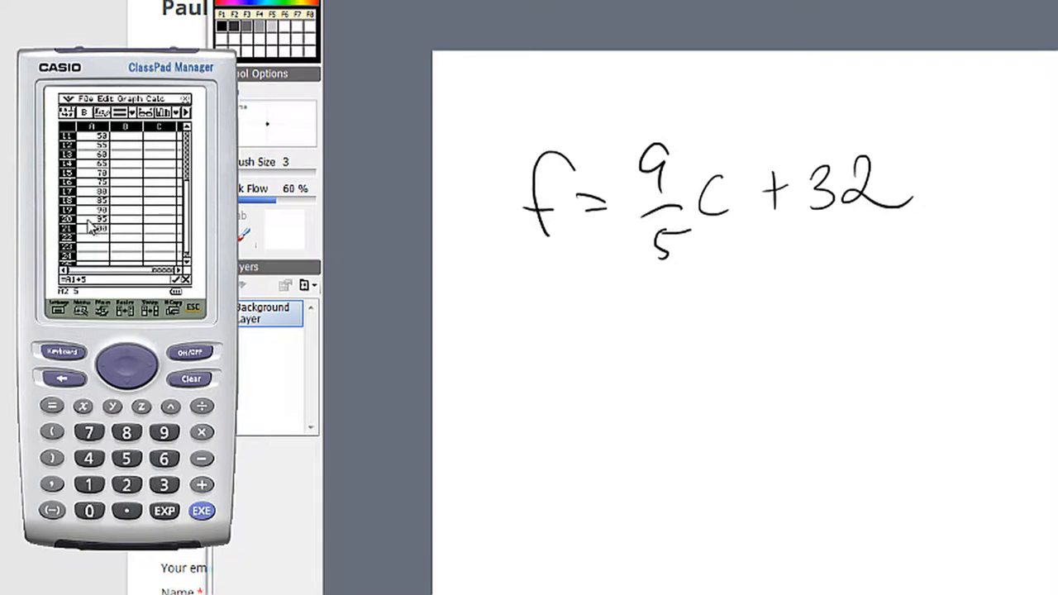
scroll(107, 229, down, 2)
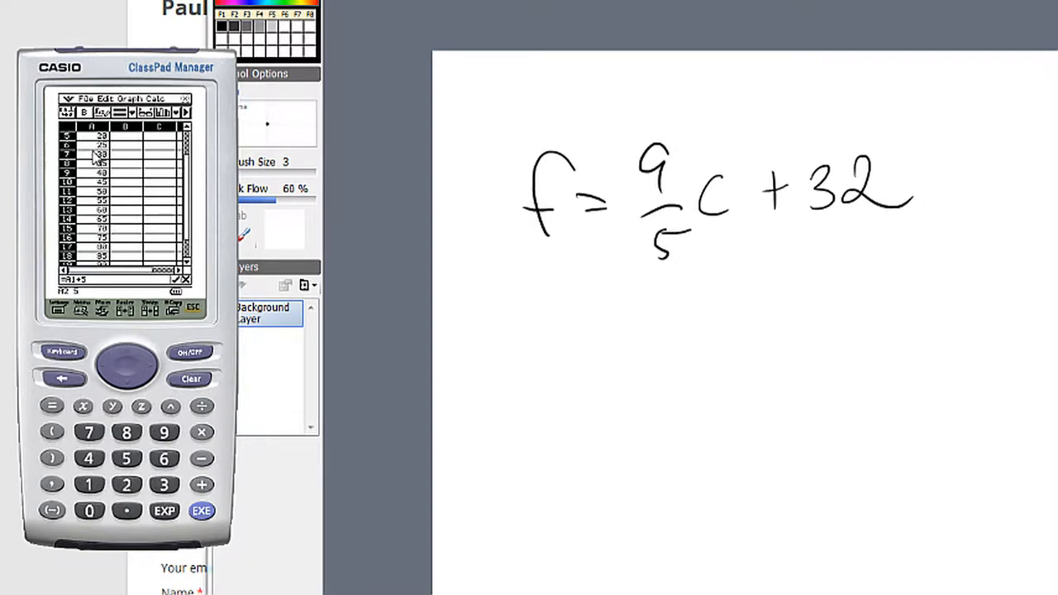
scroll(116, 273, up, 11)
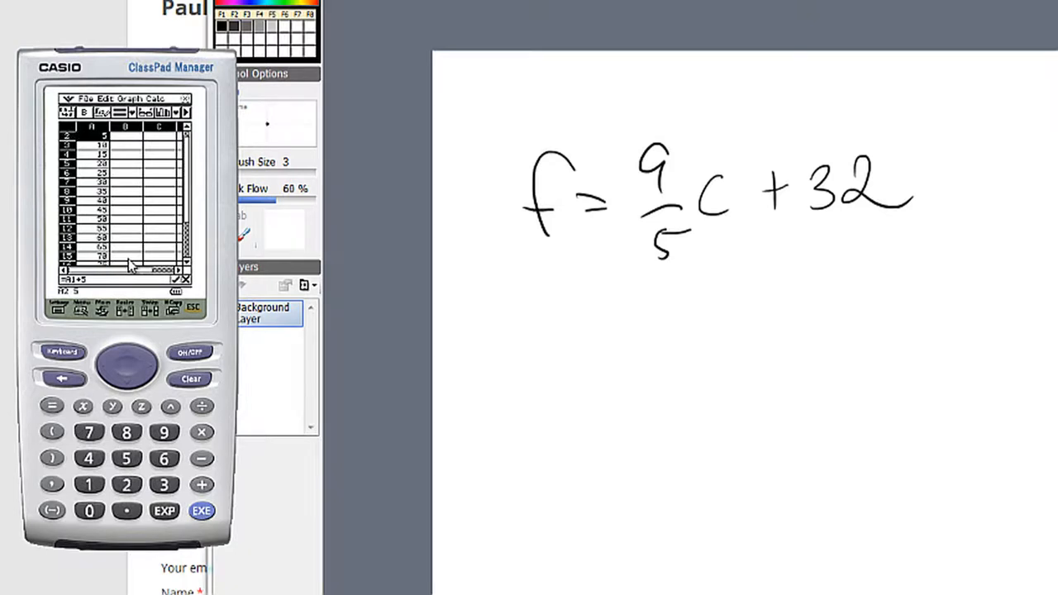
Step: Enter the Fahrenheit conversion formula =9/5×A1+32 in cell B1
click(124, 137)
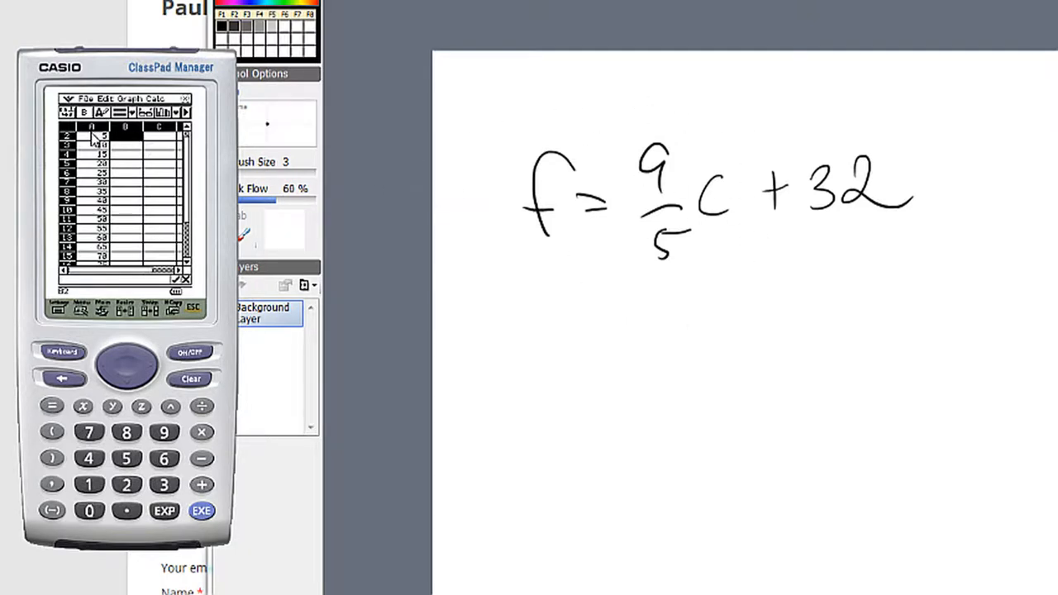
scroll(86, 142, up, 1)
click(125, 136)
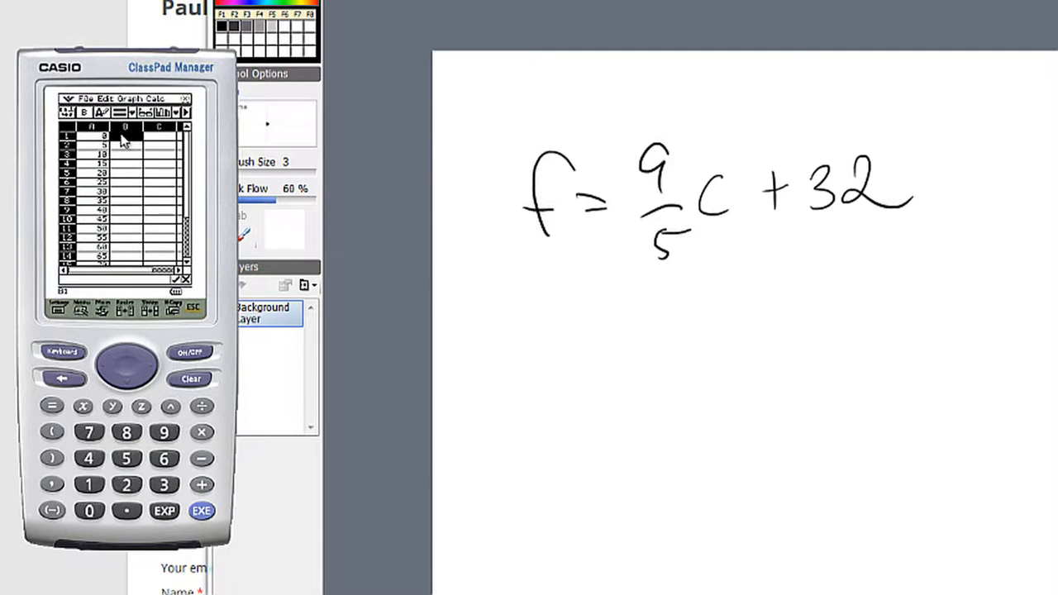
click(122, 136)
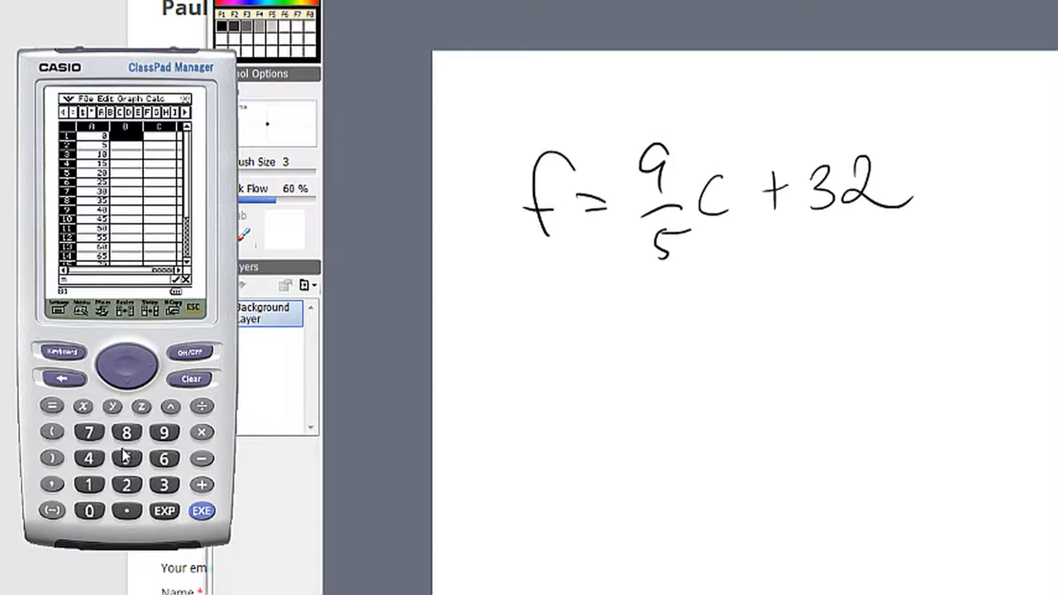
click(163, 433)
click(204, 406)
click(127, 459)
click(201, 432)
click(165, 486)
click(133, 487)
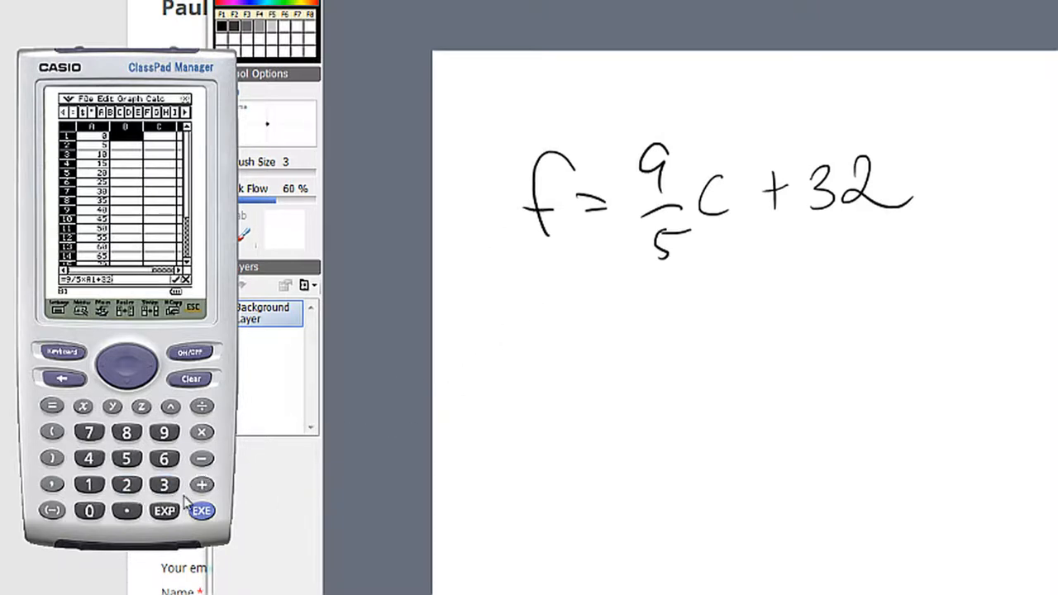
click(201, 512)
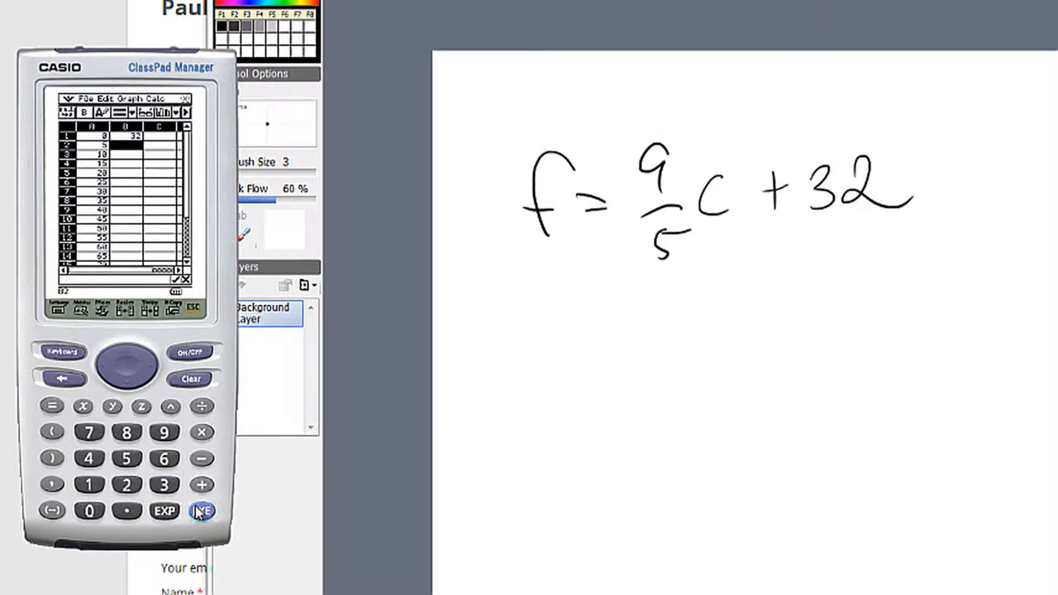
Step: Fill the range B1:B21 with the conversion formula from cell B1 and check the values down to the last row
click(102, 137)
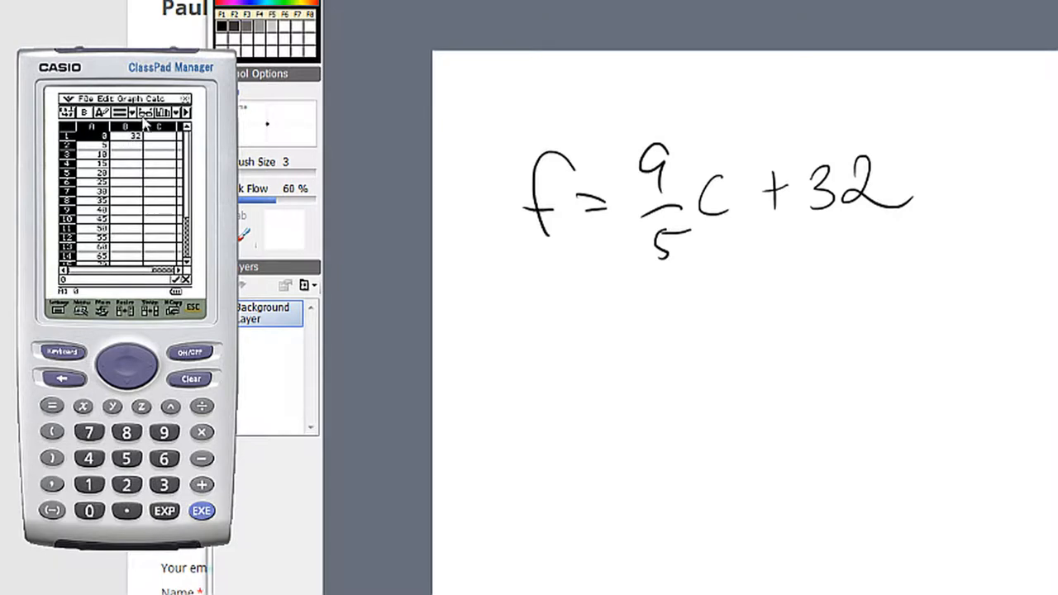
click(128, 137)
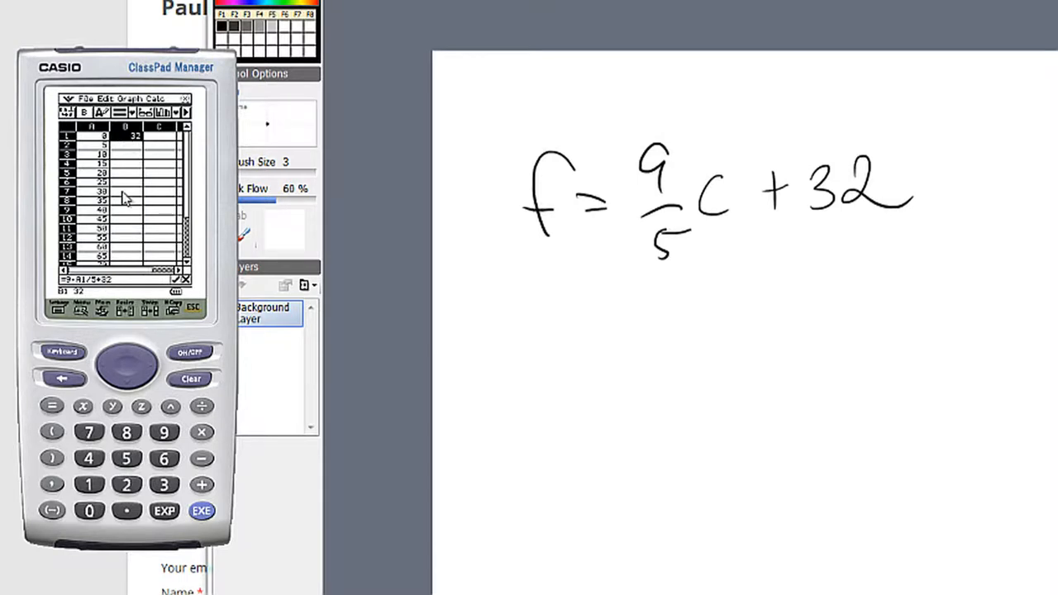
scroll(123, 198, down, 3)
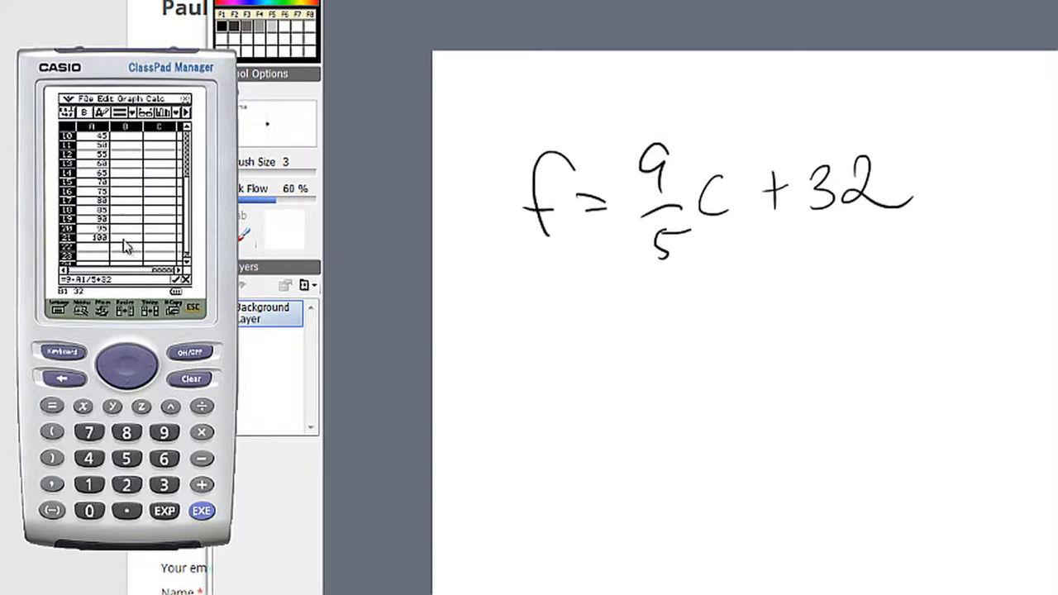
scroll(124, 245, up, 3)
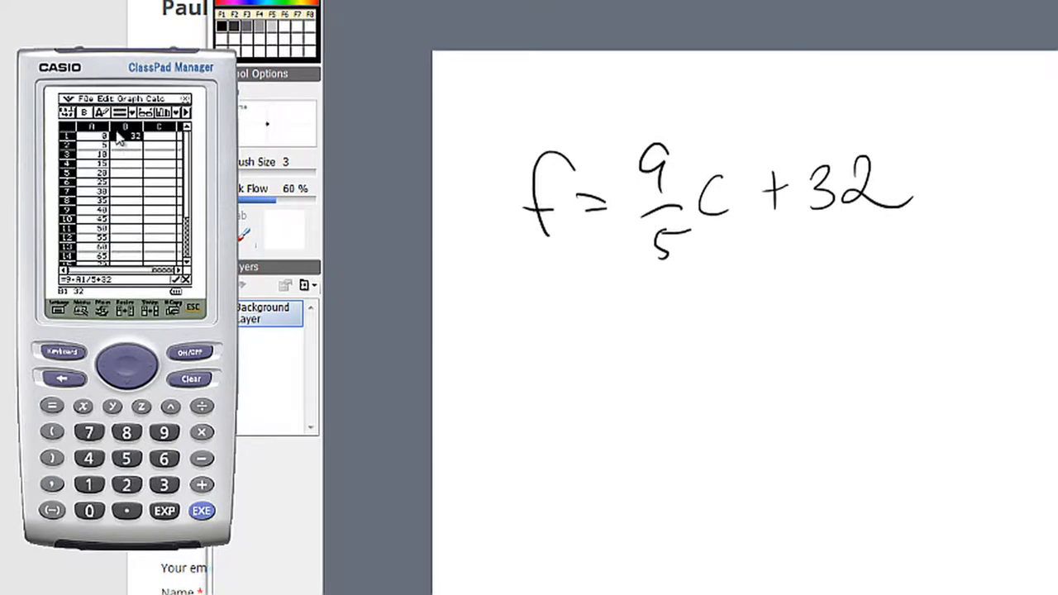
click(105, 98)
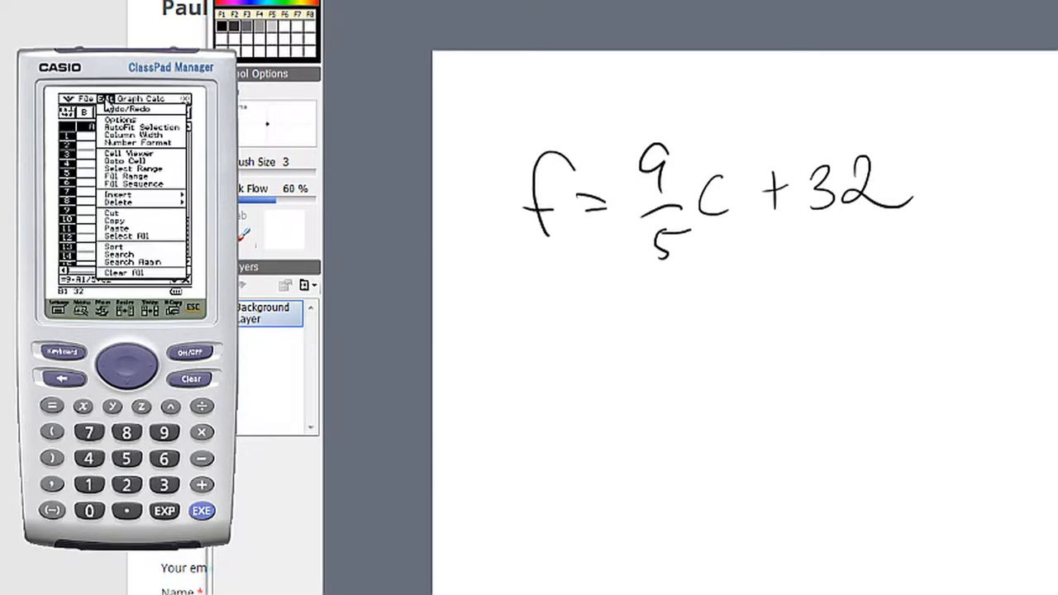
click(134, 177)
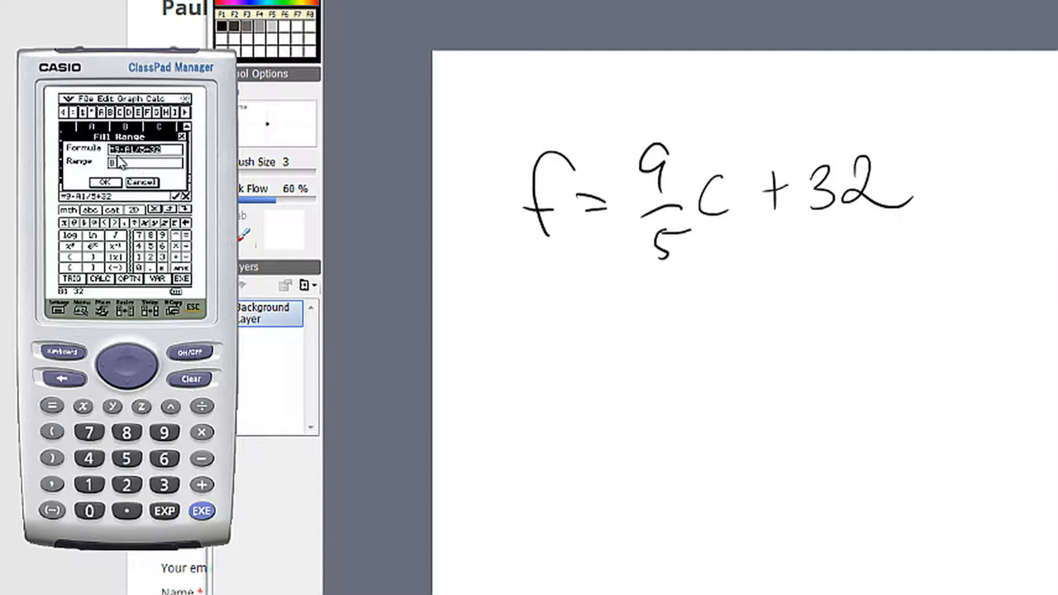
key(Tab)
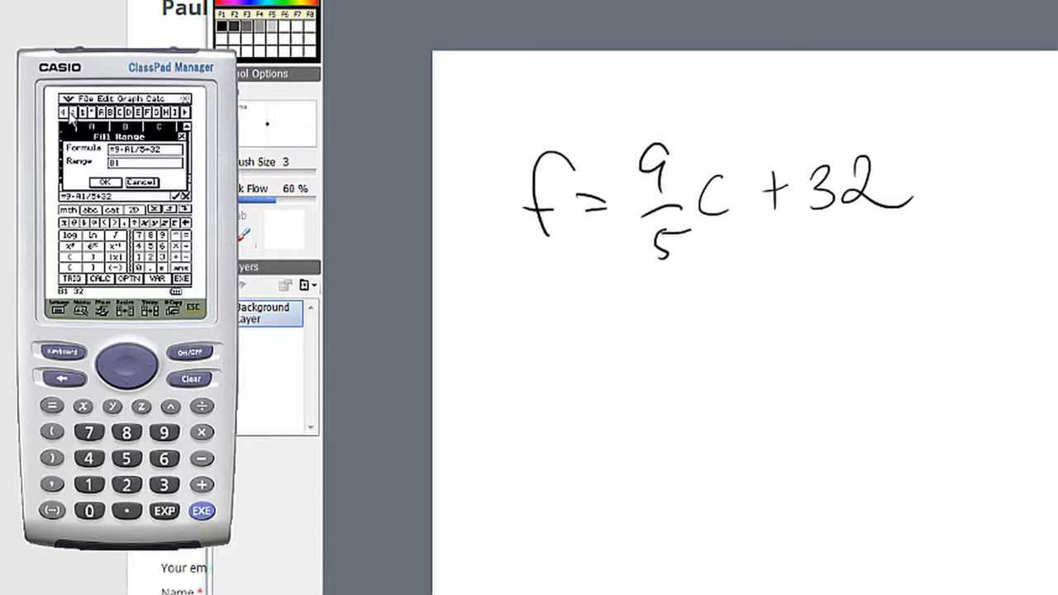
click(75, 115)
click(110, 112)
click(150, 256)
click(139, 256)
click(113, 183)
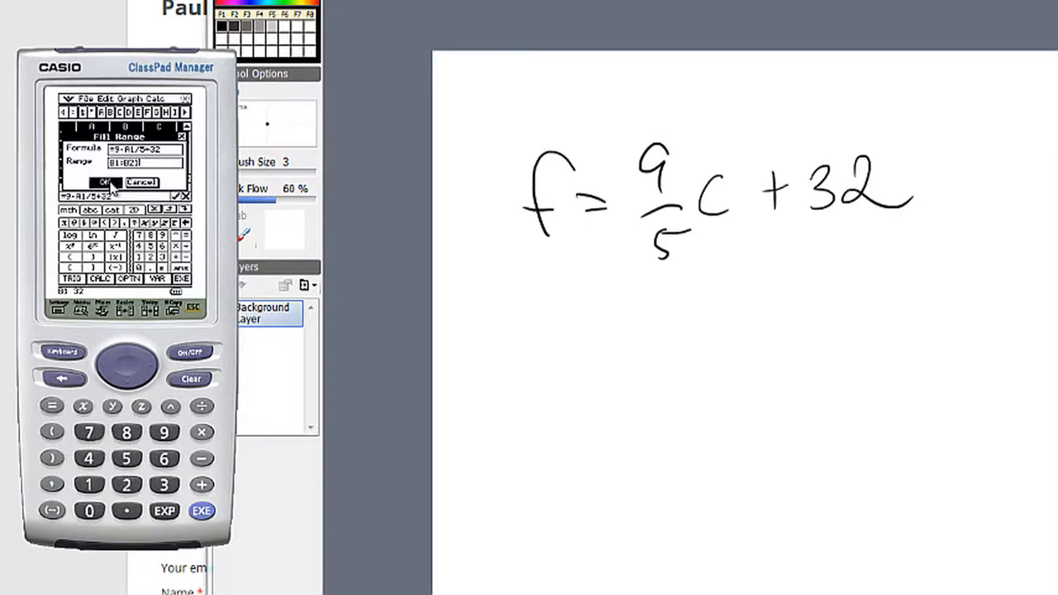
scroll(134, 167, down, 3)
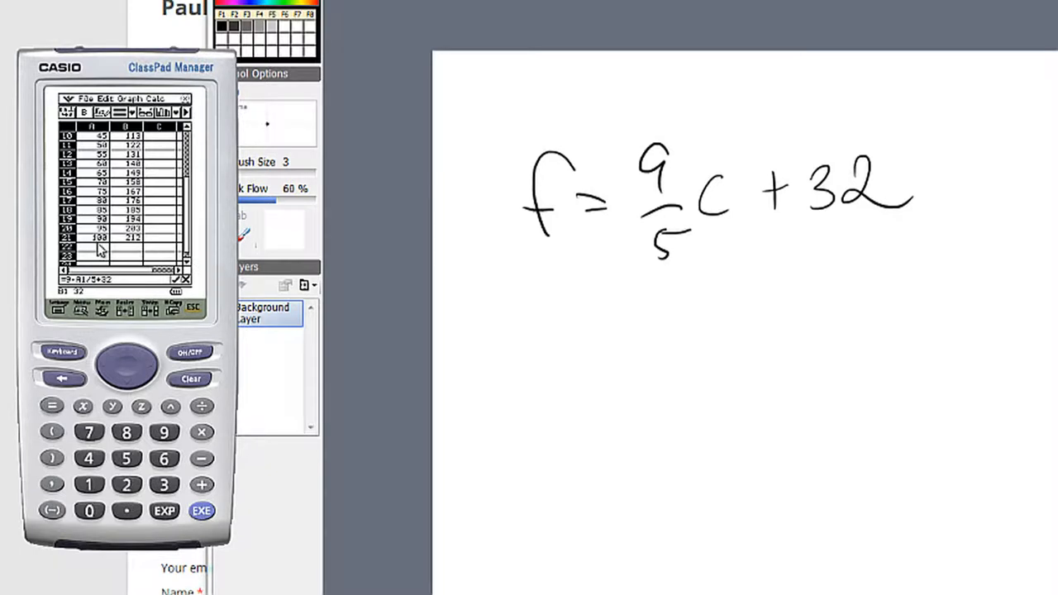
scroll(134, 245, up, 1)
scroll(135, 246, up, 3)
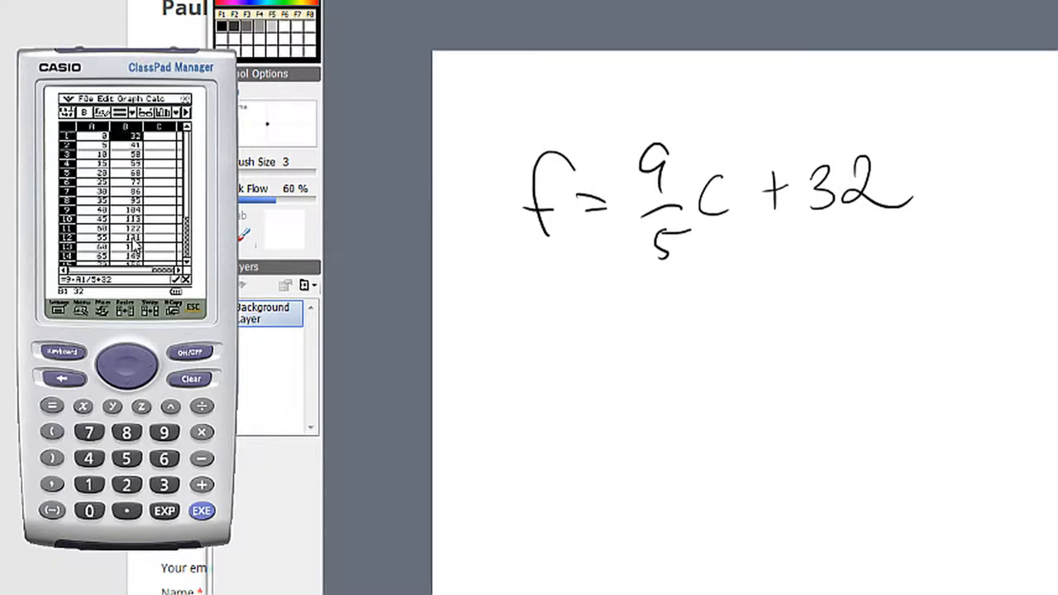